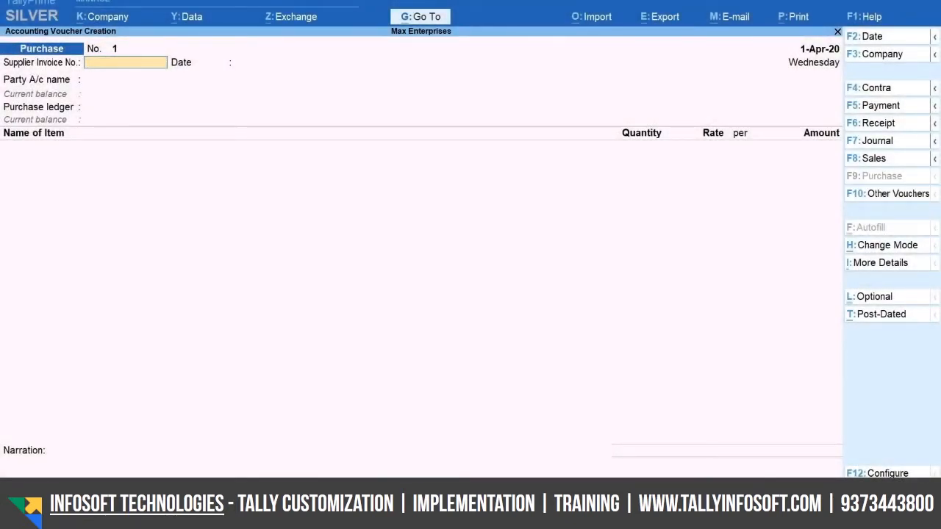
Set the purchase voucher's mode to Item Invoice
{"action": "key", "text": "ctrl"}
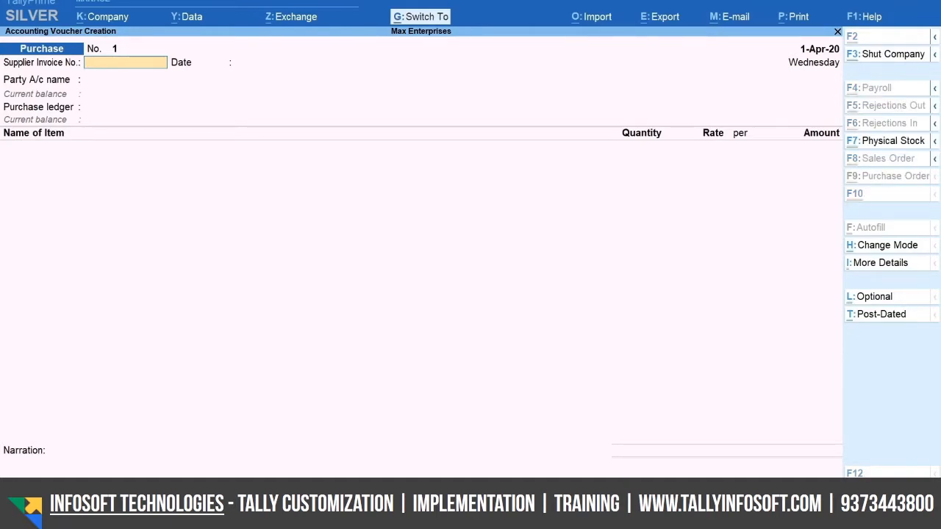
{"action": "key", "text": "ctrl+h"}
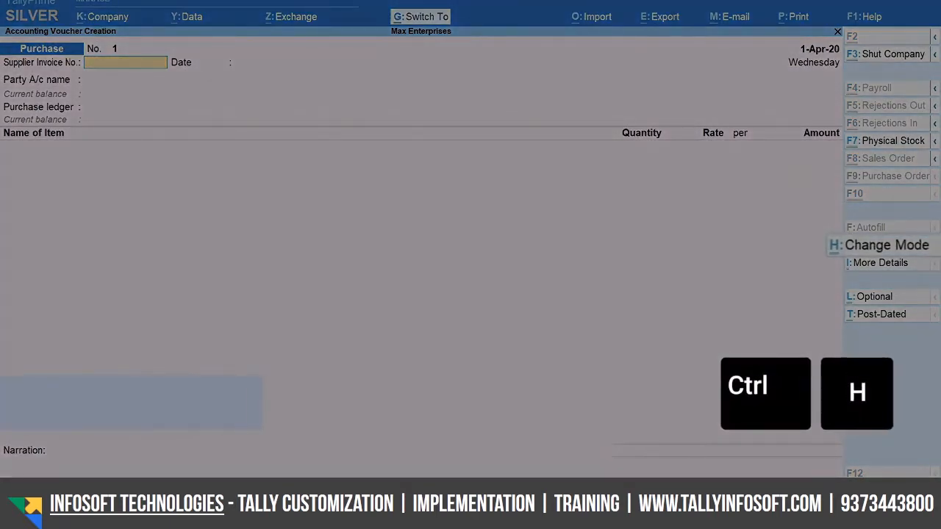
{"action": "key", "text": "Down"}
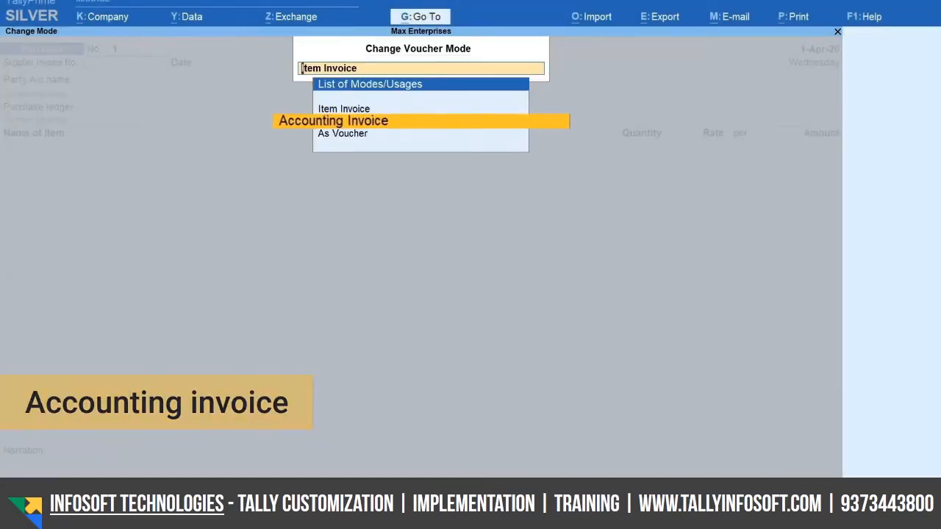
{"action": "key", "text": "Down"}
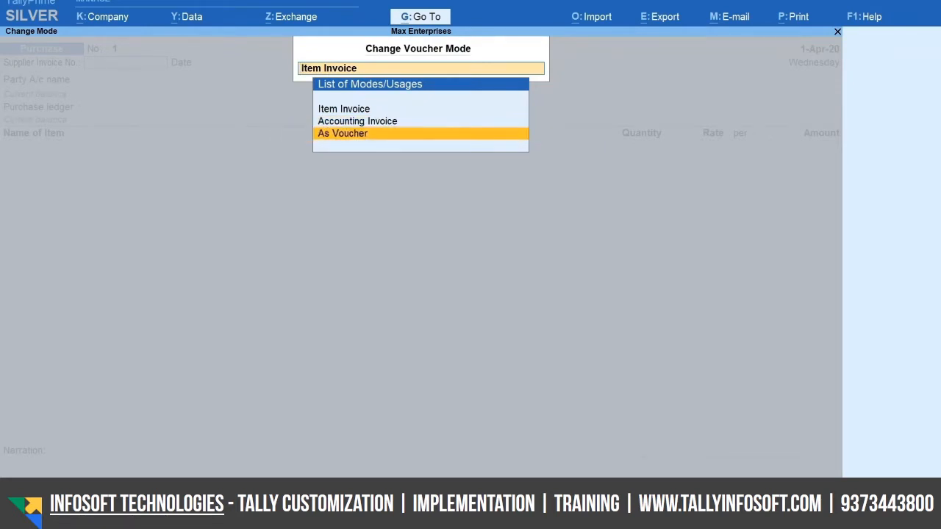
{"action": "key", "text": "Up"}
{"action": "key", "text": "Up"}
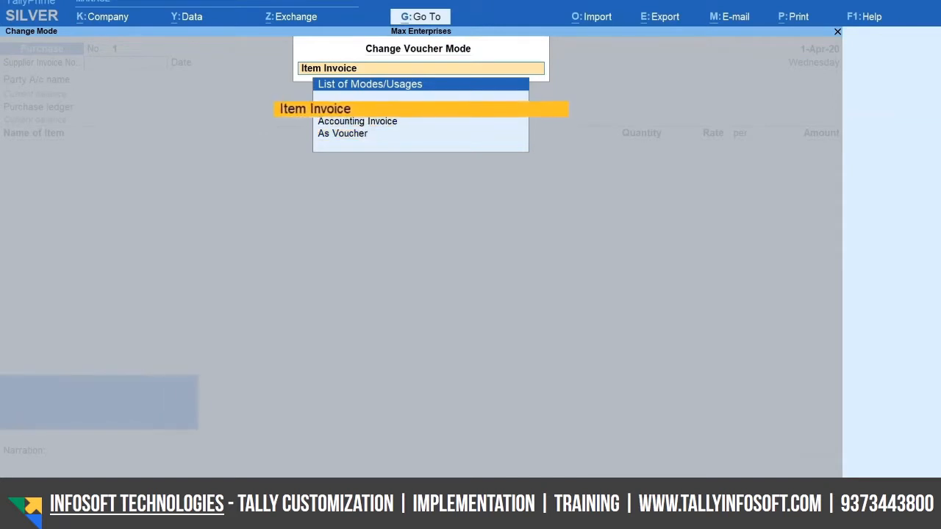
{"action": "key", "text": "Return"}
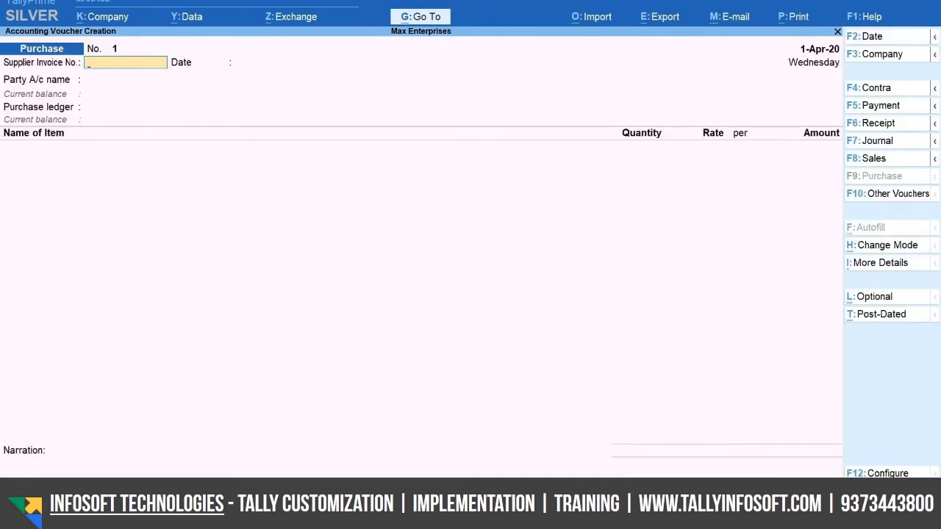
Set the purchase voucher date to 4-4-2020
{"action": "key", "text": "F2"}
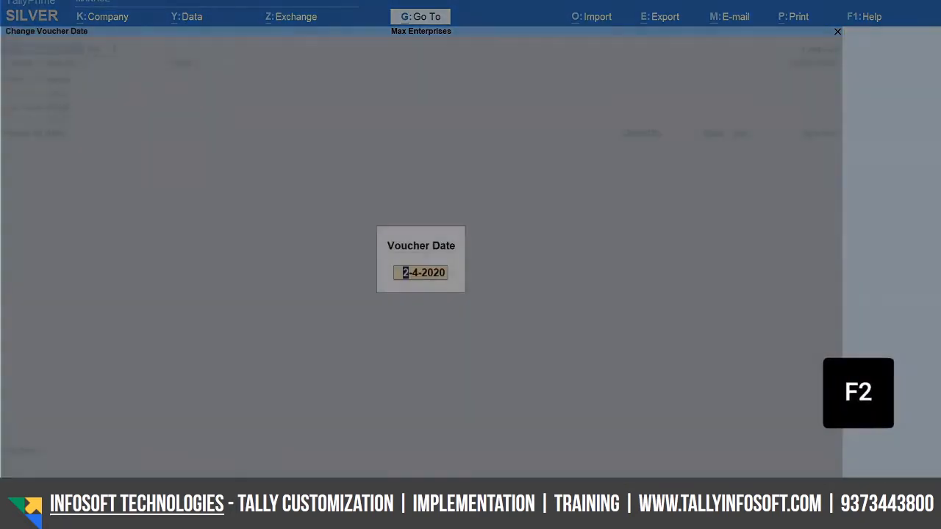
{"action": "type", "text": "4-4"}
{"action": "key", "text": "Return"}
Enter AE/0027 as the supplier invoice number and 2-Apr-20 as its date
{"action": "type", "text": "AE"}
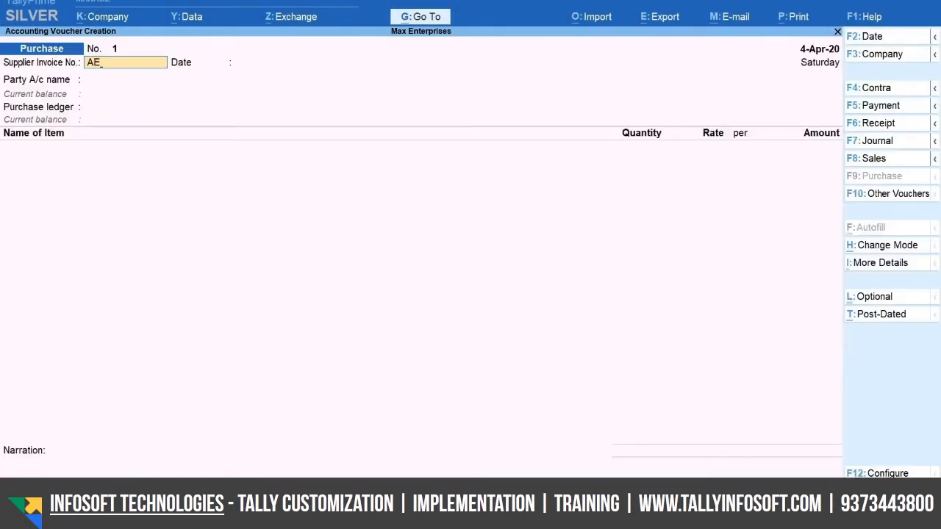
{"action": "type", "text": "/0027"}
{"action": "key", "text": "Return"}
{"action": "type", "text": "2-4"}
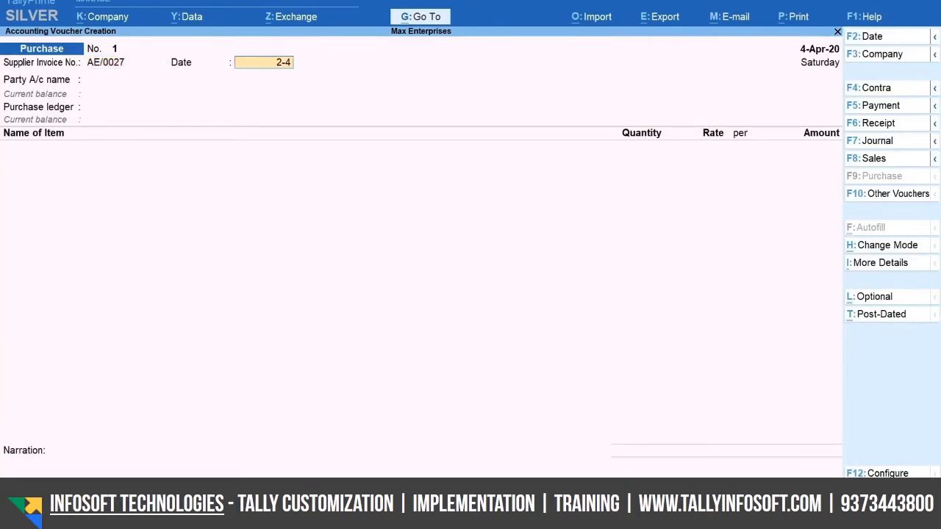
{"action": "key", "text": "Return"}
Choose A-One Electronics as the party, accept its receipt and party details unchanged, and select Purchase as the purchase ledger
{"action": "key", "text": "Down"}
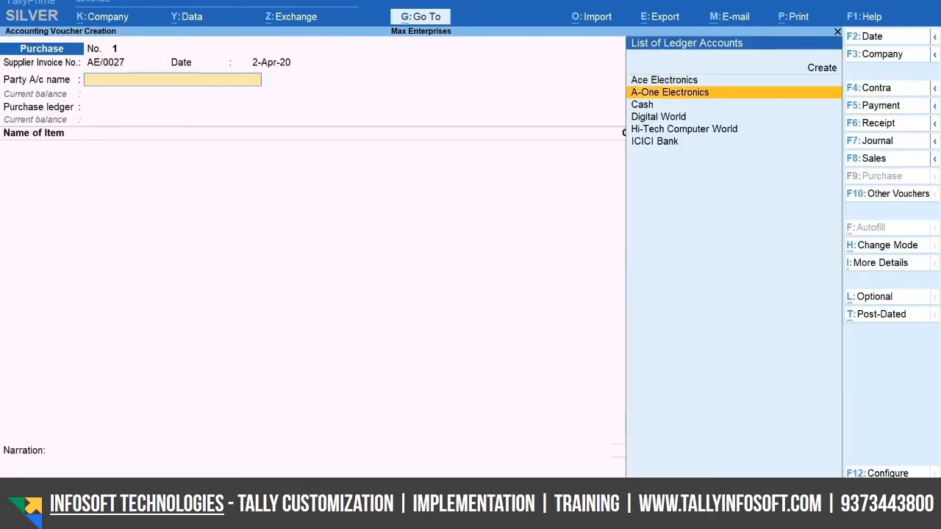
{"action": "key", "text": "Return"}
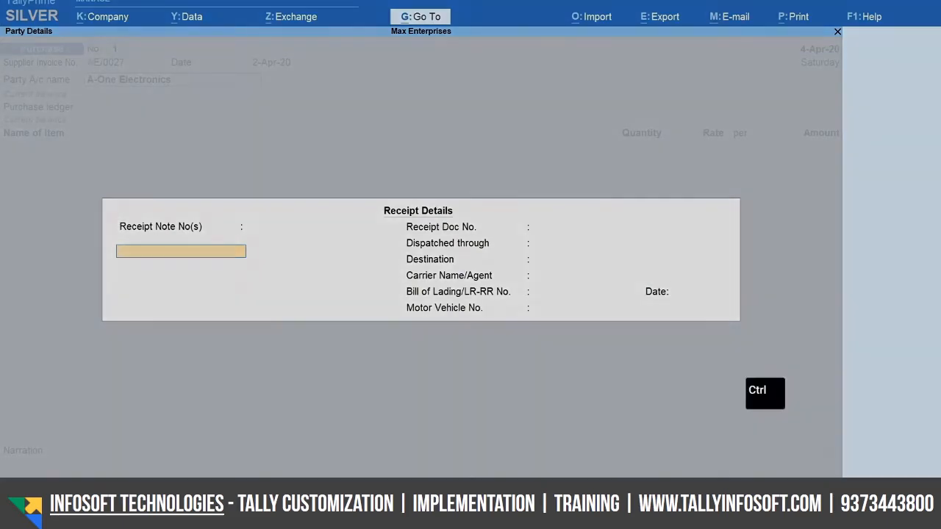
{"action": "key", "text": "ctrl+a"}
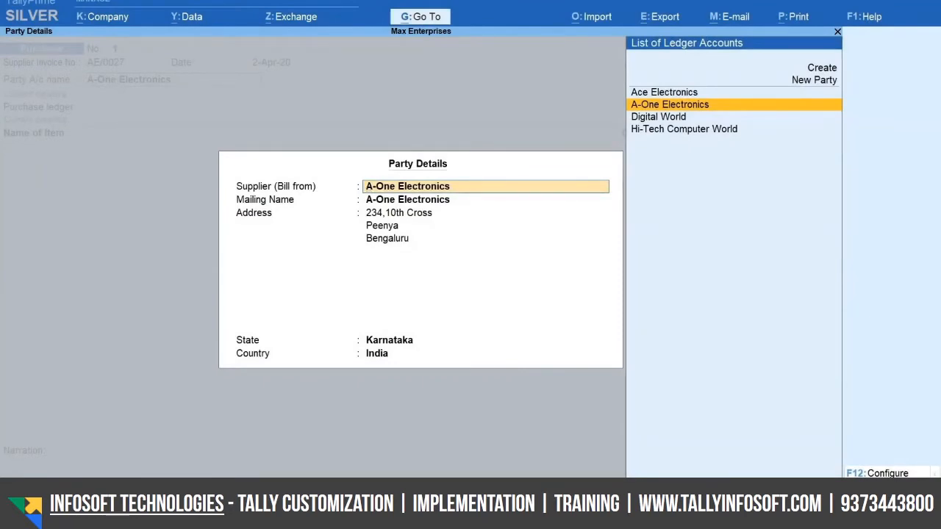
{"action": "key", "text": "ctrl+a"}
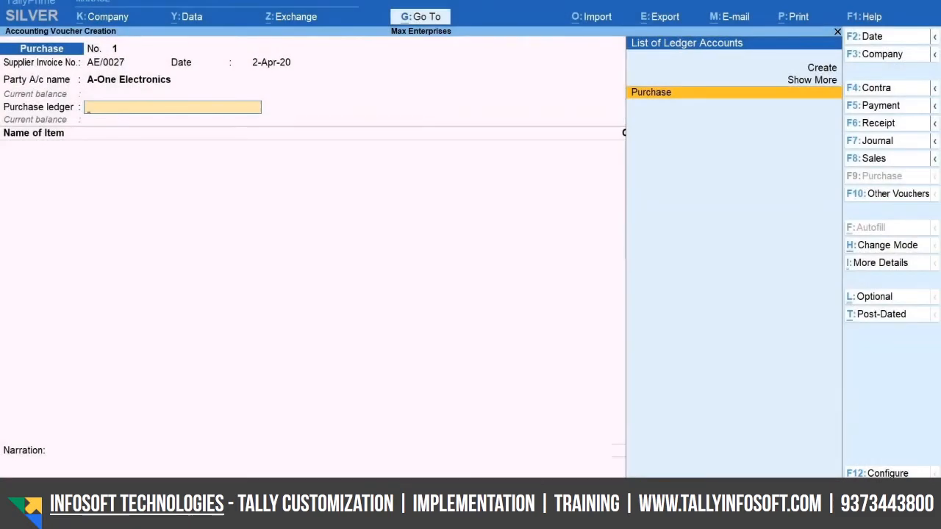
{"action": "key", "text": "space"}
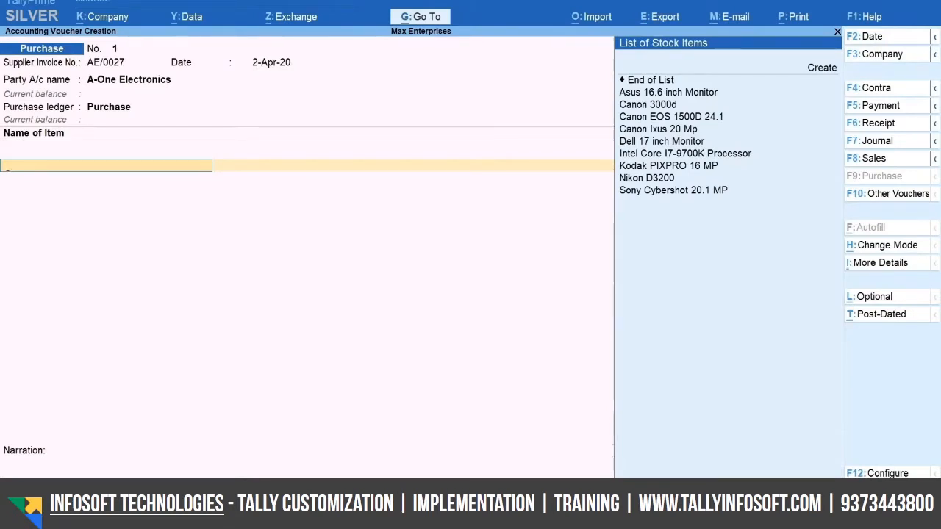
Add the stock item Dell 17 inch Monitor with a quantity of 10 Nos at a rate of 7,900 per Nos
{"action": "type", "text": "Del"}
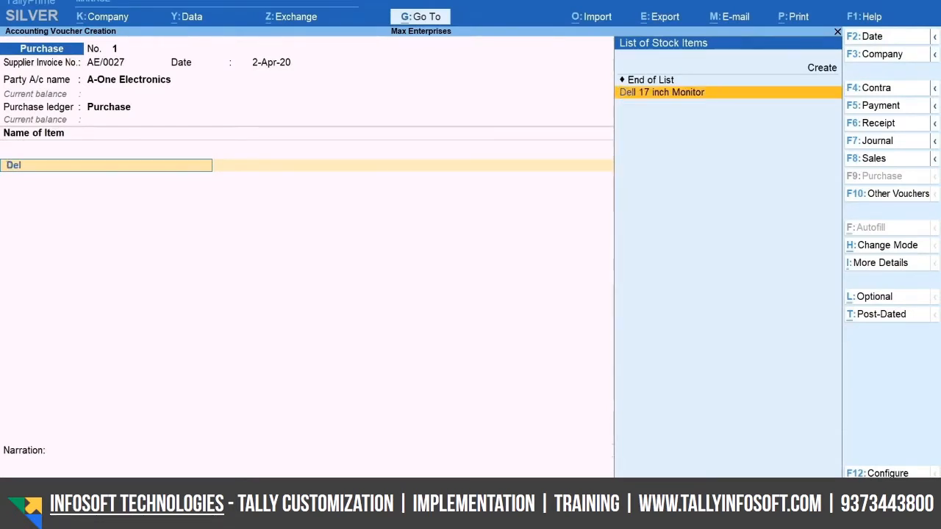
{"action": "key", "text": "Return"}
{"action": "type", "text": "10"}
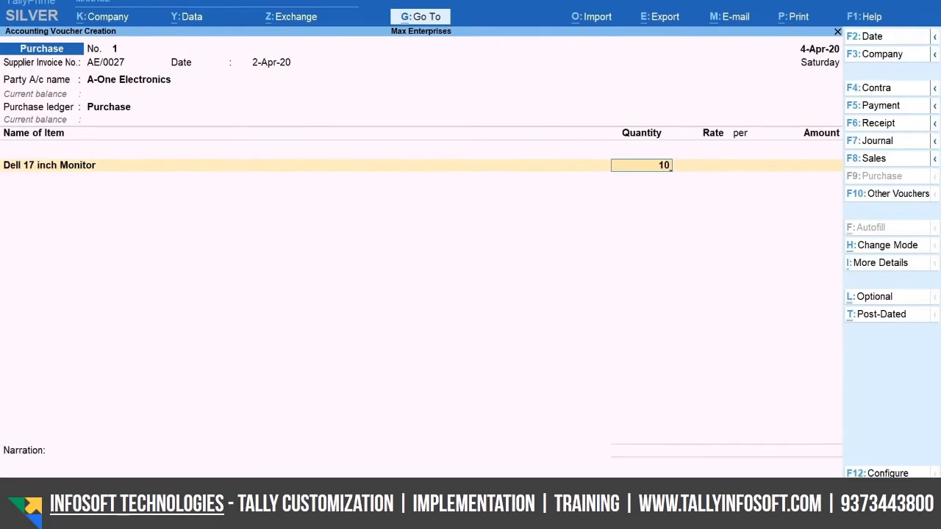
{"action": "key", "text": "Return"}
{"action": "type", "text": "79"}
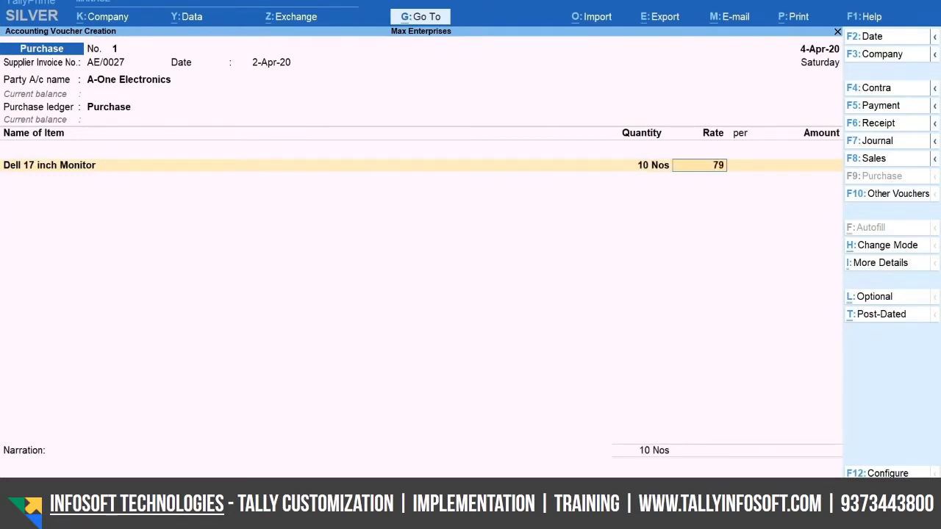
{"action": "type", "text": "00"}
{"action": "key", "text": "Return"}
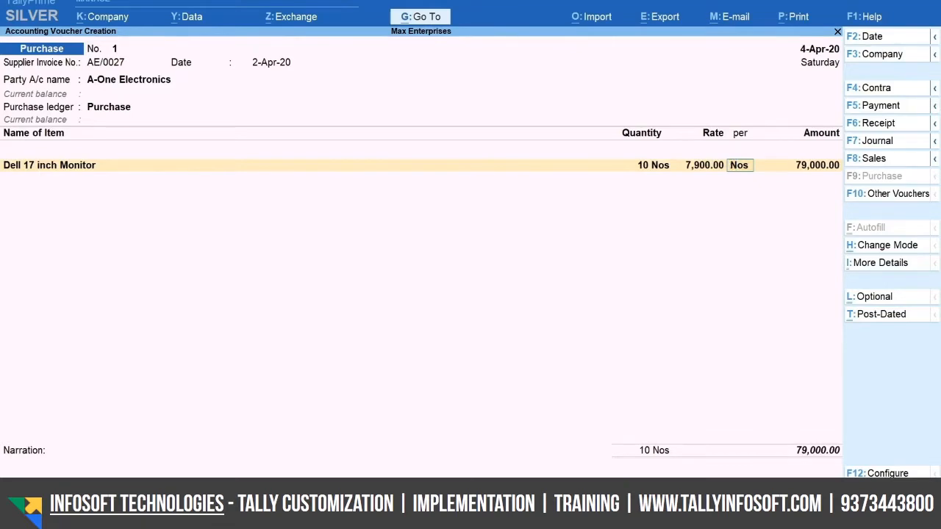
{"action": "key", "text": "Return"}
{"action": "key", "text": "Return"}
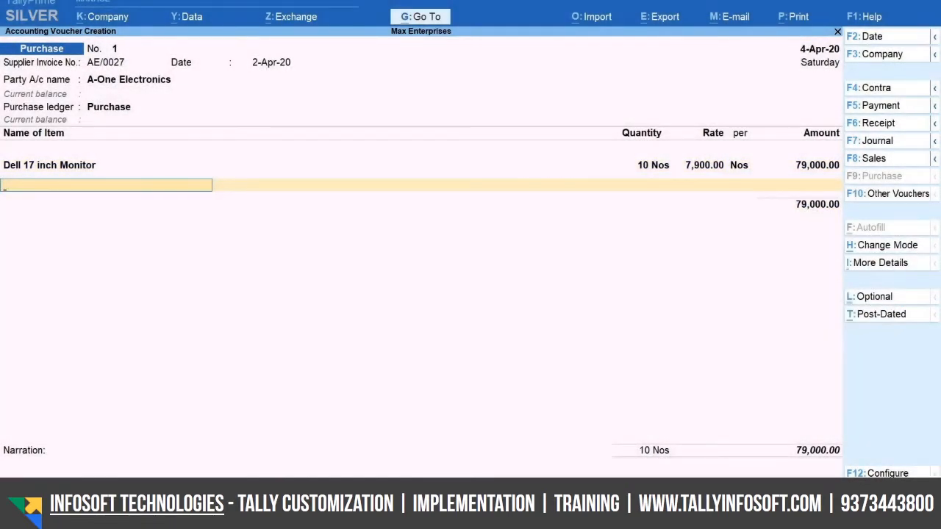
End the item list and add the Transportation charges ledger with an amount of 850
{"action": "key", "text": "Return"}
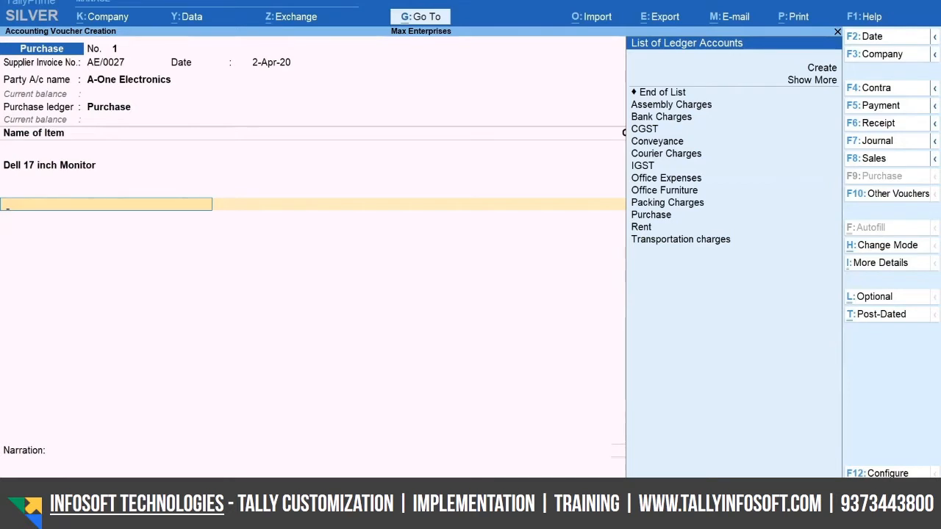
{"action": "type", "text": "Tr"}
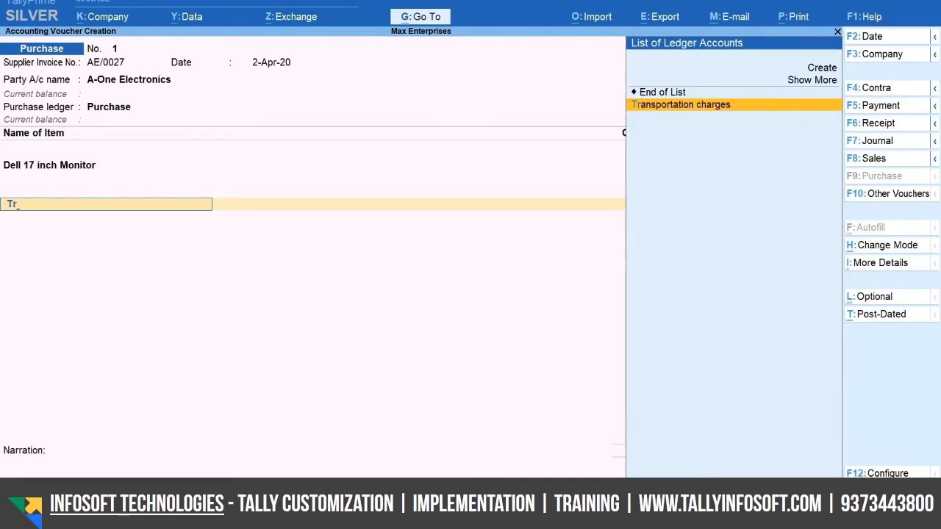
{"action": "key", "text": "Return"}
{"action": "type", "text": "850"}
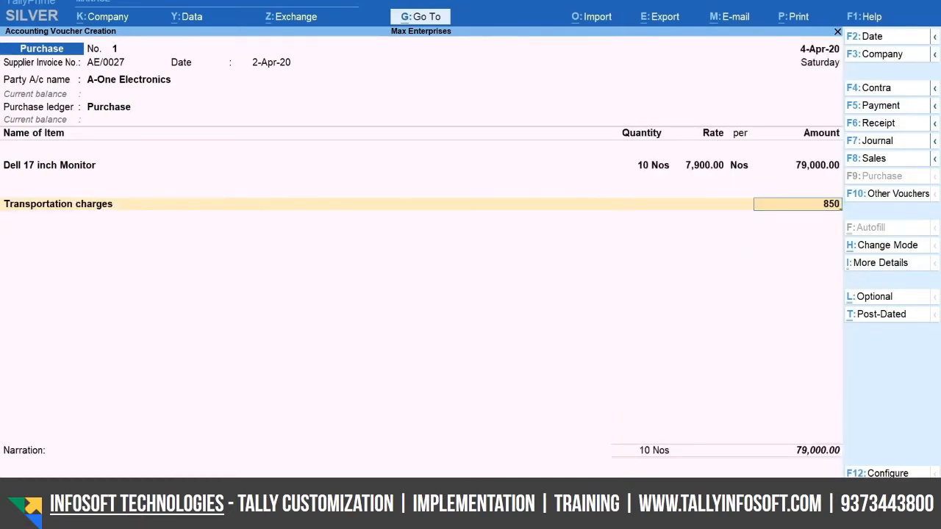
{"action": "key", "text": "Return"}
{"action": "key", "text": "Return"}
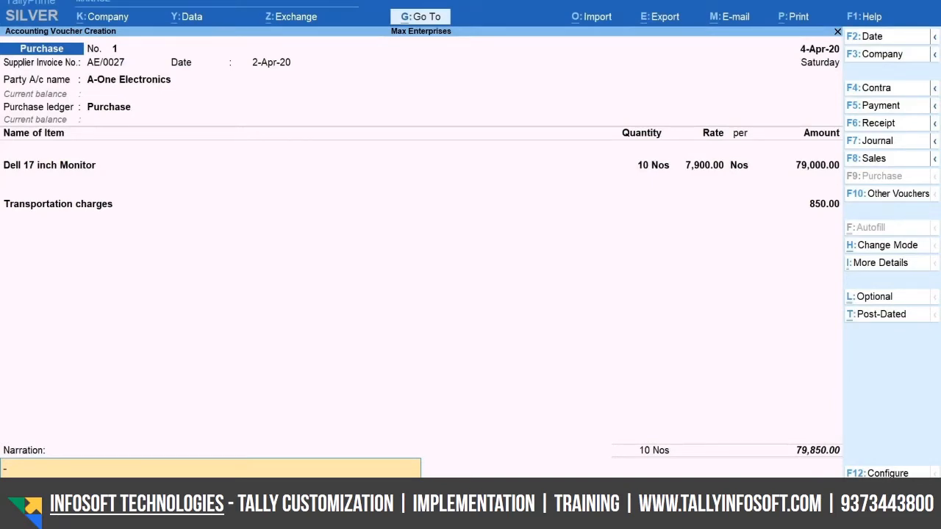
Leave the narration blank and save the purchase voucher
{"action": "key", "text": "Return"}
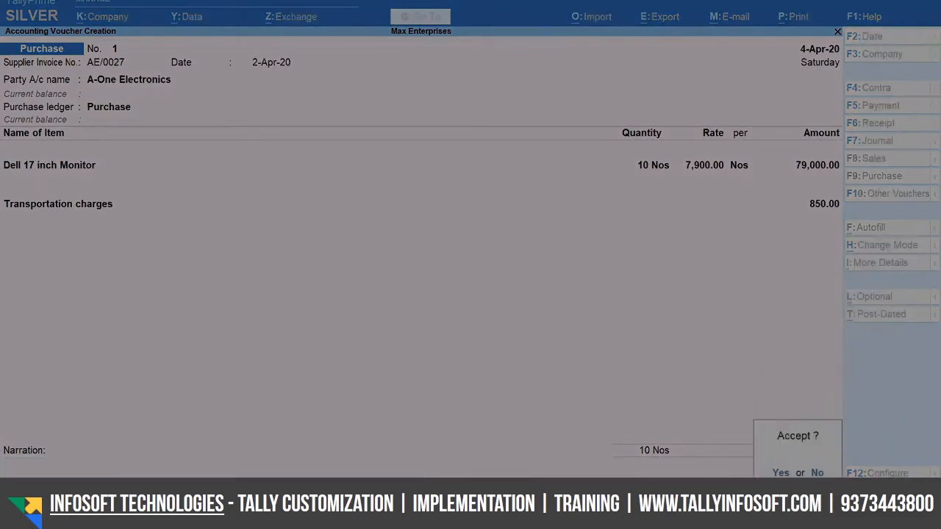
{"action": "key", "text": "y"}
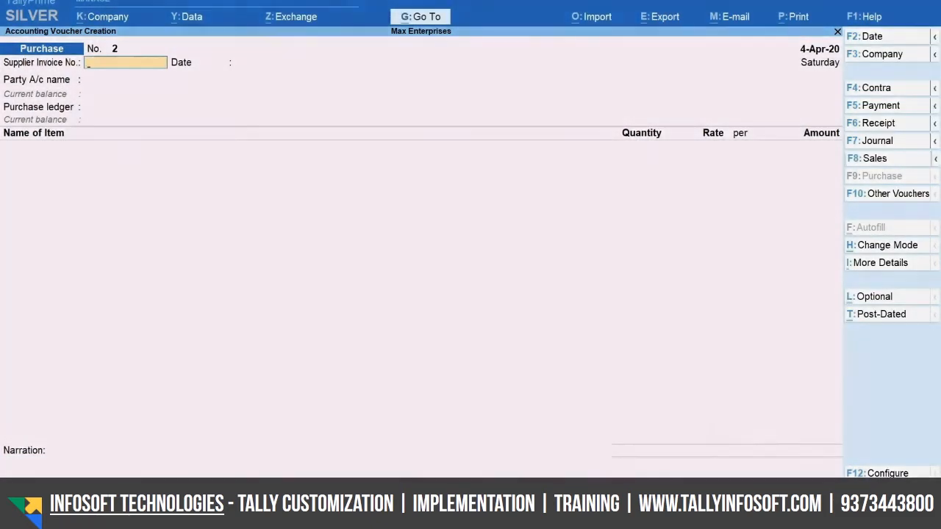
Start a sales voucher with Ace Electronics as the party, accepting its dispatch and party details unchanged
{"action": "key", "text": "F8"}
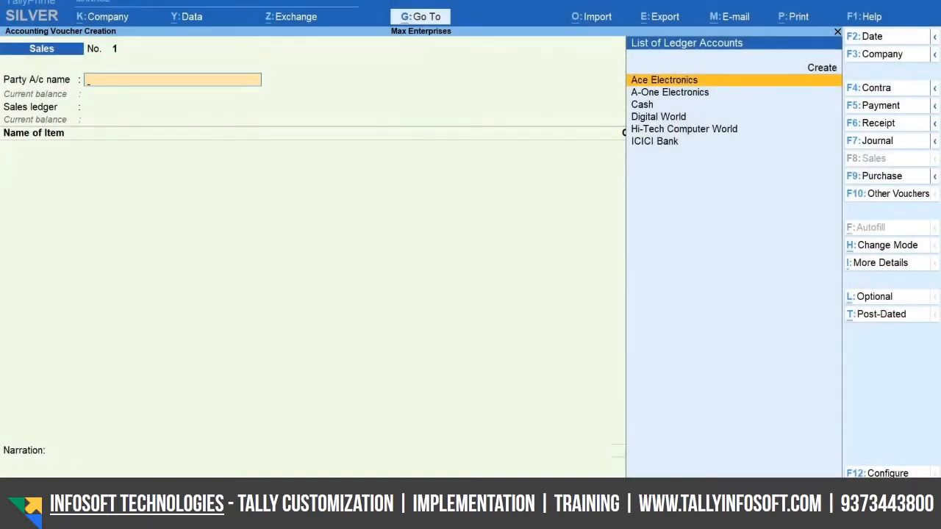
{"action": "key", "text": "Return"}
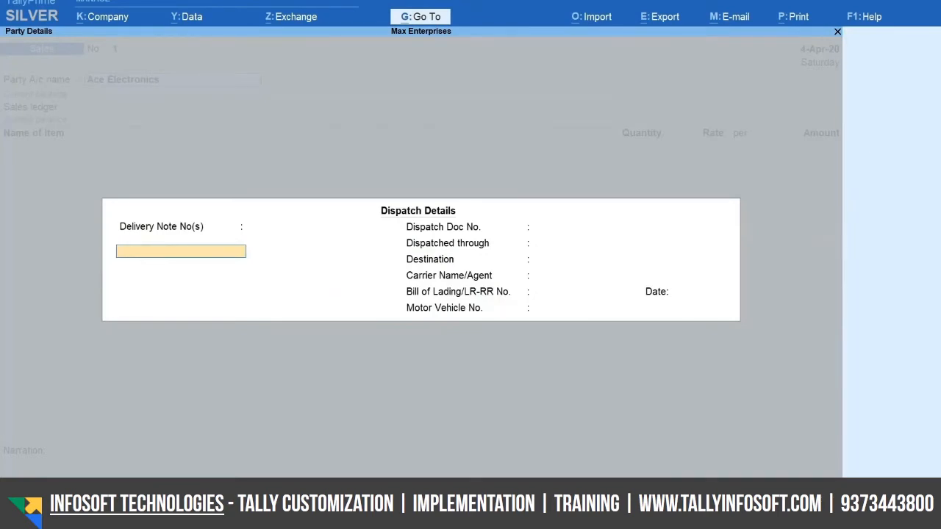
{"action": "key", "text": "ctrl+a"}
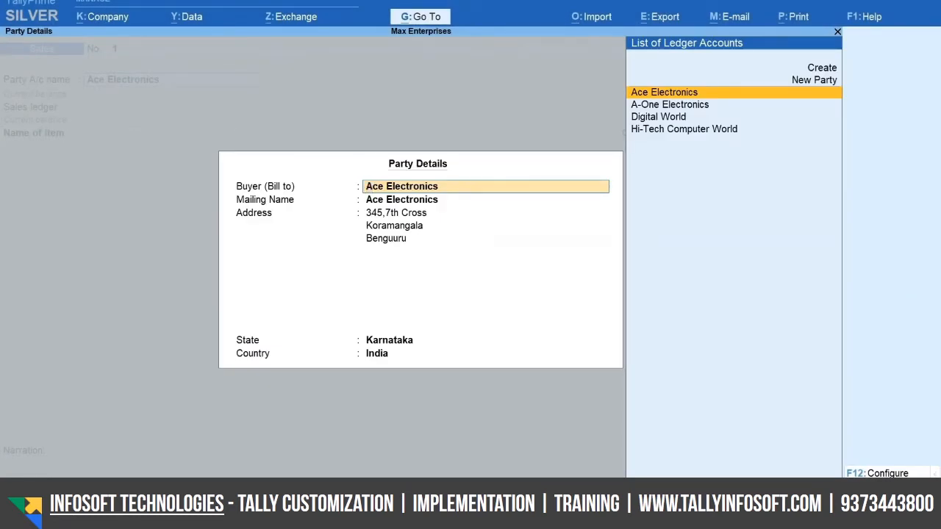
{"action": "key", "text": "ctrl+a"}
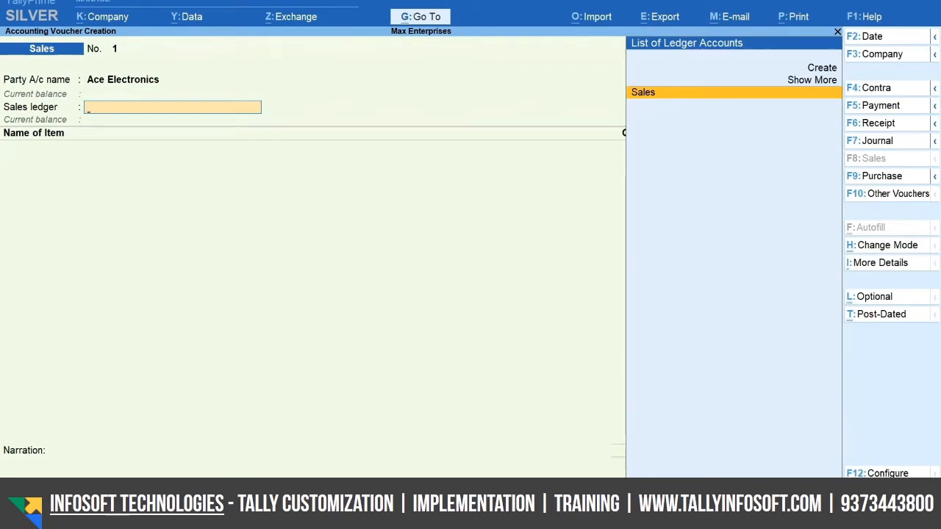
Configure the sales voucher with both Provide Buyer details and Provide Dispatch, Order, and Export details set to No
{"action": "key", "text": "F12"}
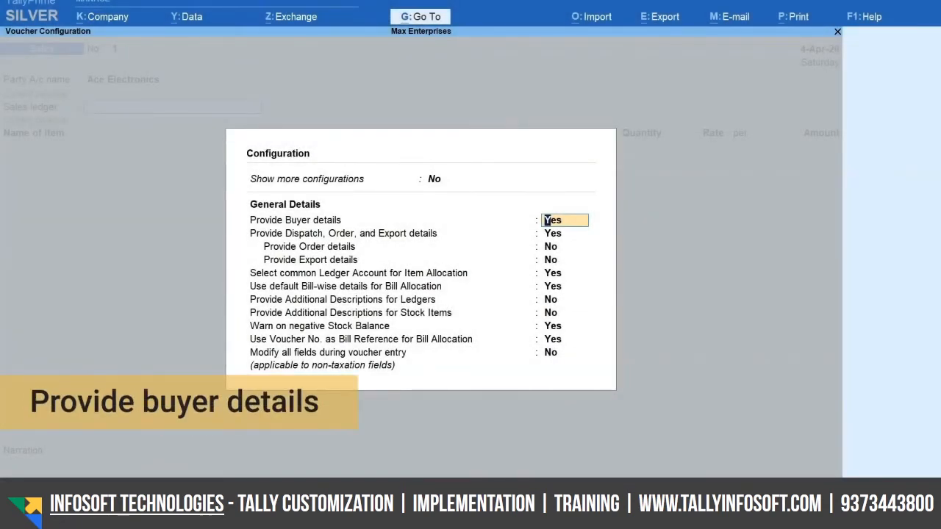
{"action": "type", "text": "n"}
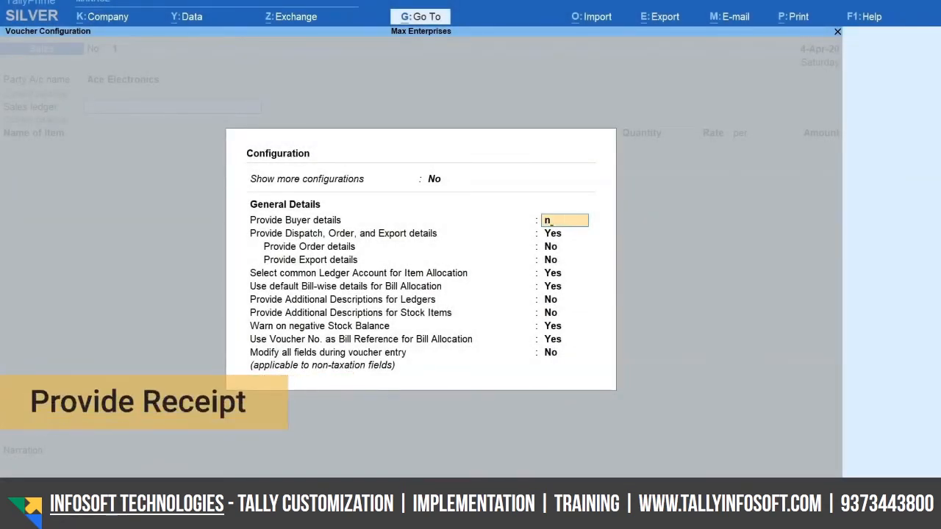
{"action": "type", "text": "o"}
{"action": "key", "text": "Return"}
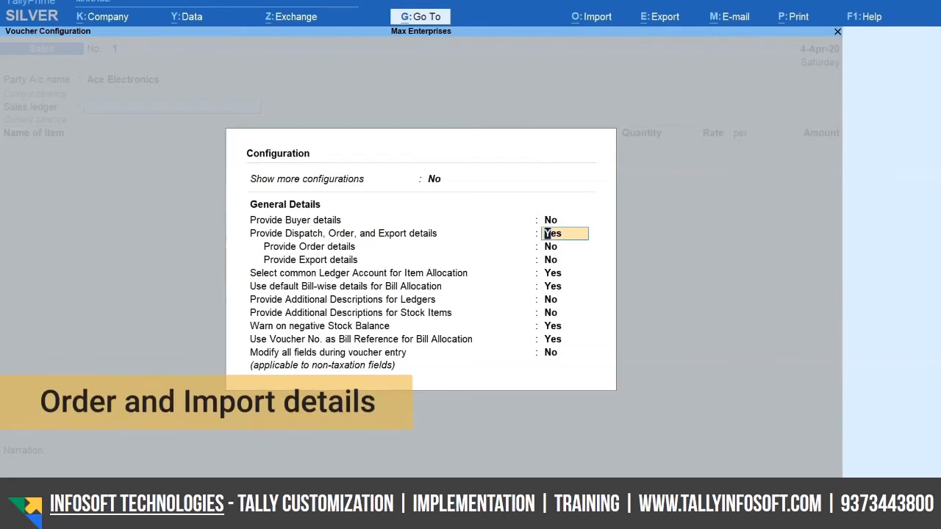
{"action": "type", "text": "no"}
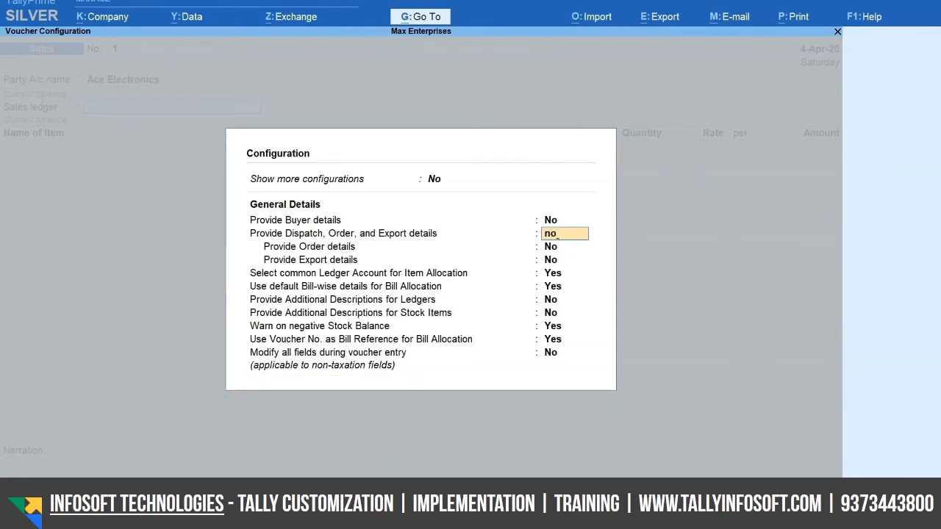
{"action": "key", "text": "Return"}
{"action": "key", "text": "Return"}
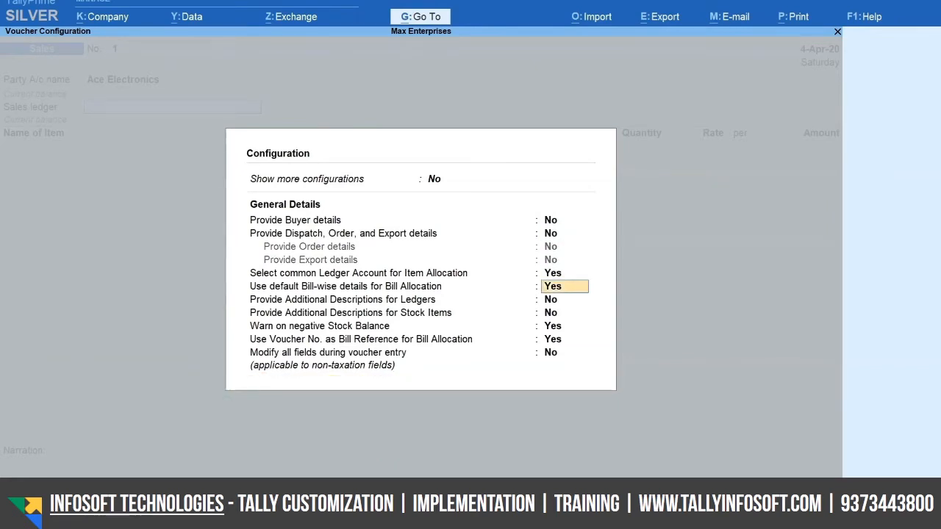
{"action": "key", "text": "ctrl+a"}
Check the voucher's list of additional details without choosing any, and select Sales as the sales ledger
{"action": "key", "text": "ctrl+i"}
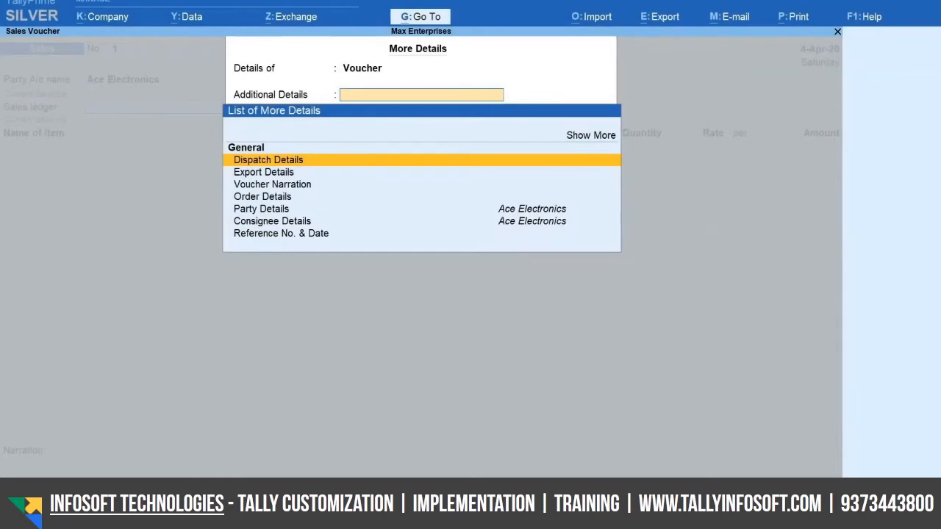
{"action": "key", "text": "Escape"}
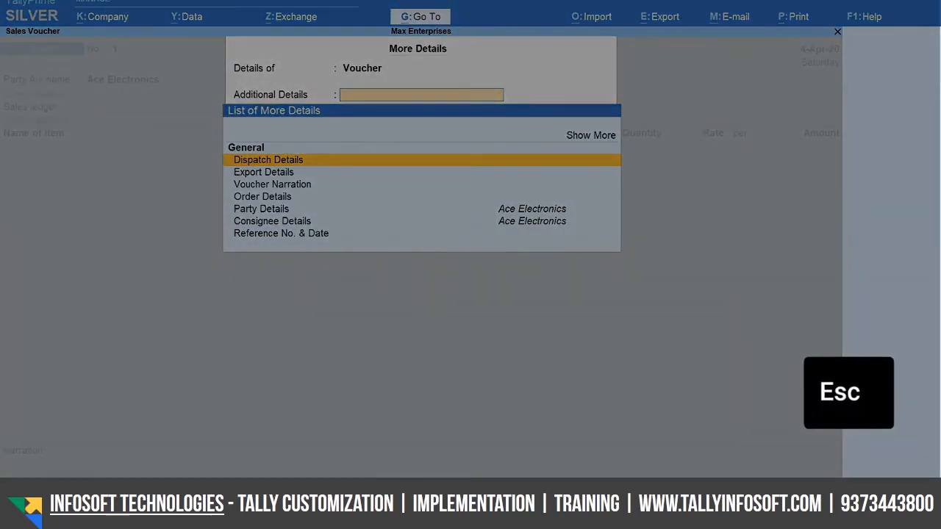
{"action": "key", "text": "Return"}
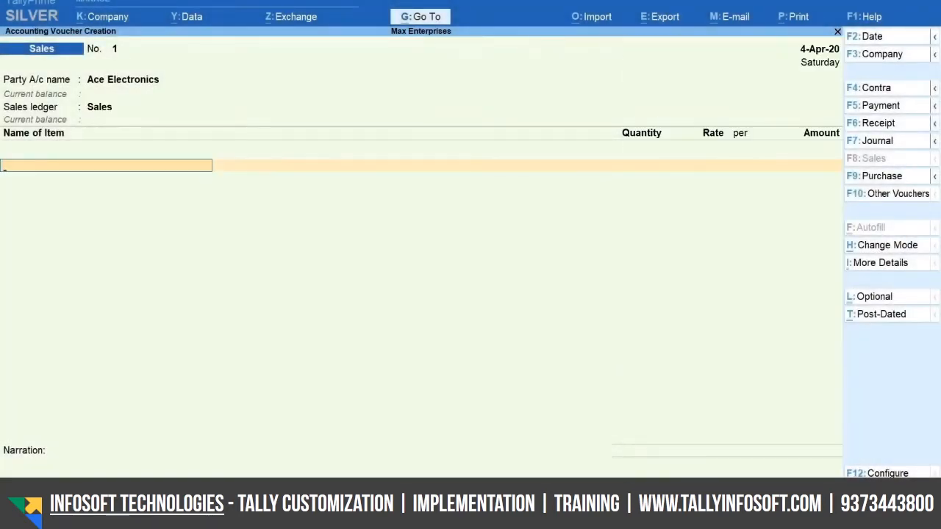
Add the stock item Dell 17 inch Monitor with a quantity of 5 Nos at a rate of 8,900
{"action": "key", "text": "space"}
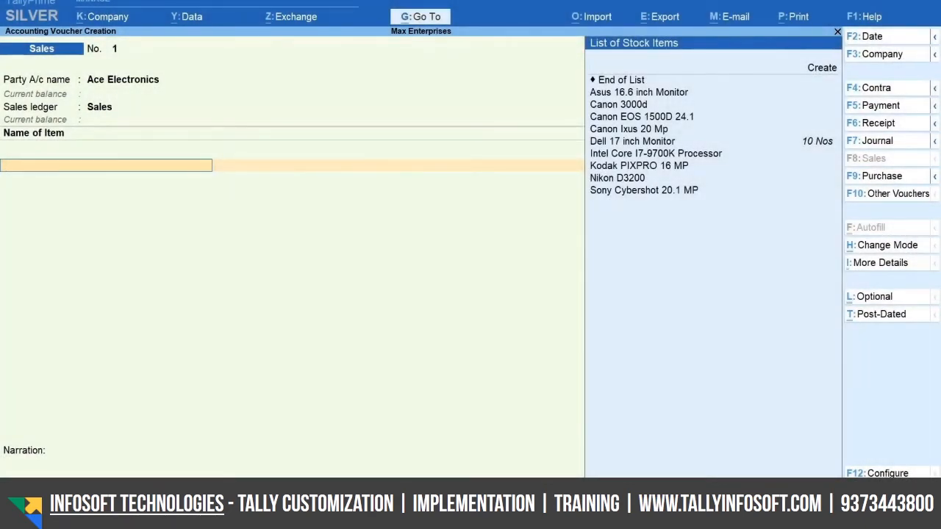
{"action": "type", "text": "Del"}
{"action": "key", "text": "Return"}
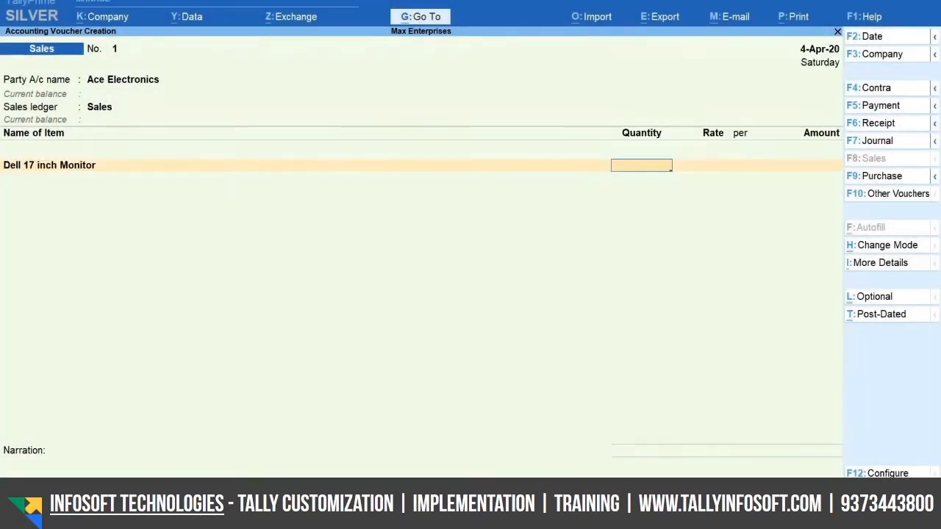
{"action": "type", "text": "5"}
{"action": "key", "text": "Return"}
{"action": "type", "text": "8900"}
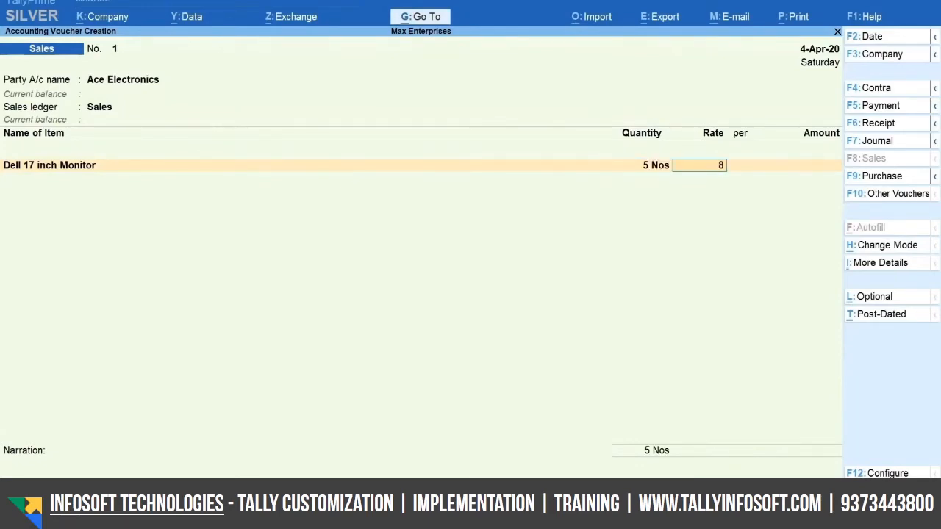
{"action": "key", "text": "Return"}
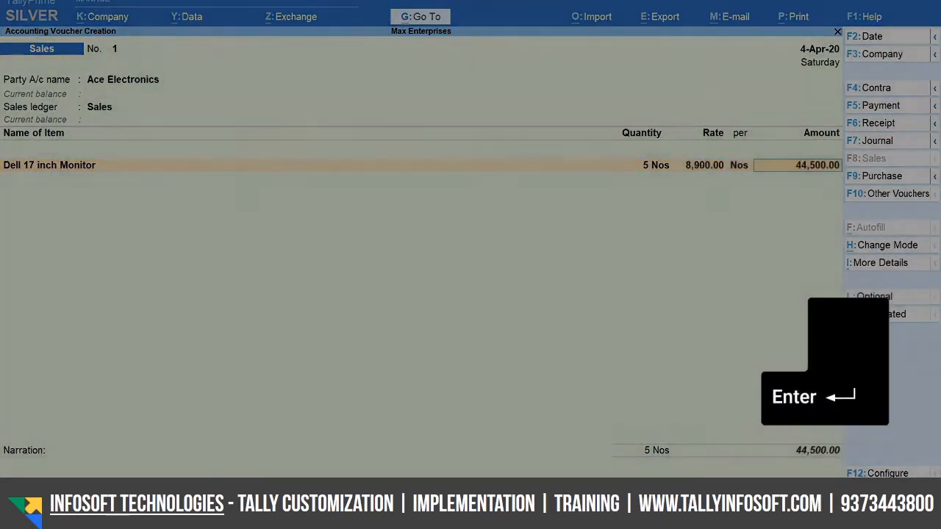
{"action": "key", "text": "Return"}
{"action": "key", "text": "Return"}
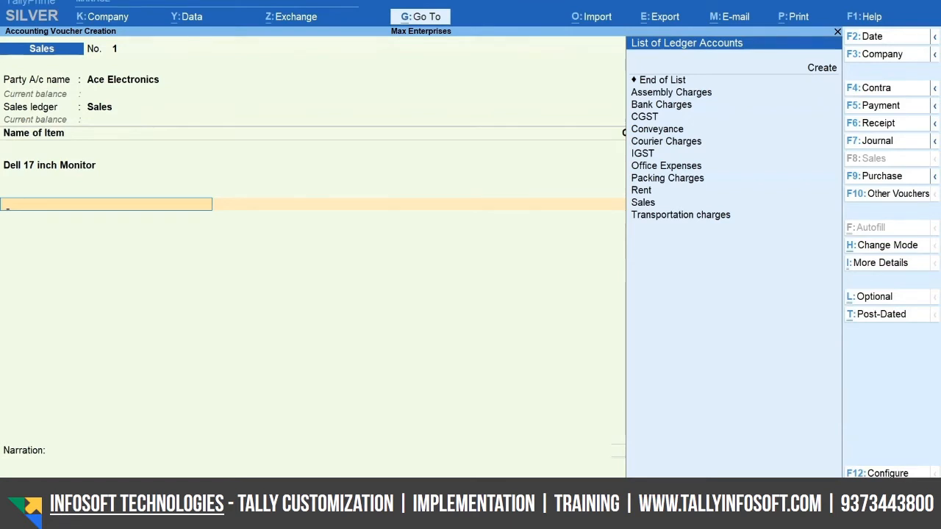
End the item and ledger lists, and save the sales voucher with a blank narration
{"action": "key", "text": "Return"}
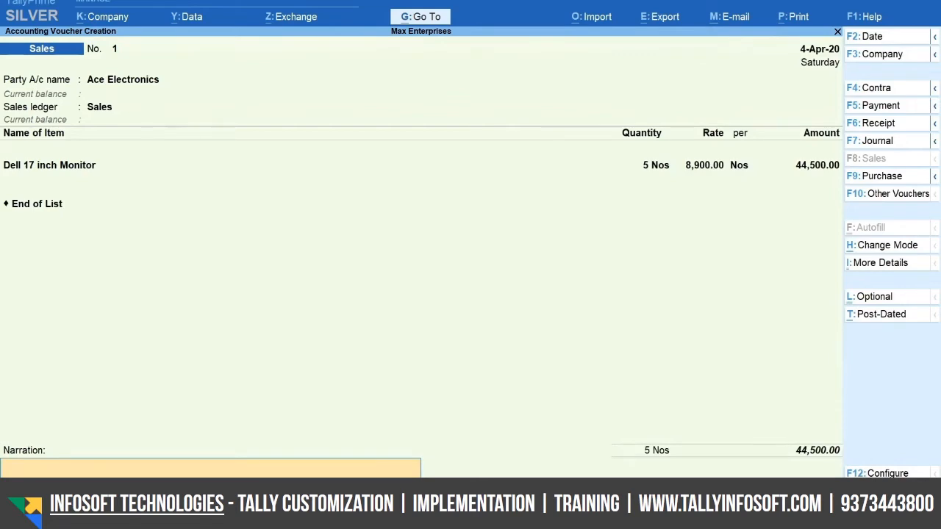
{"action": "key", "text": "Return"}
{"action": "key", "text": "y"}
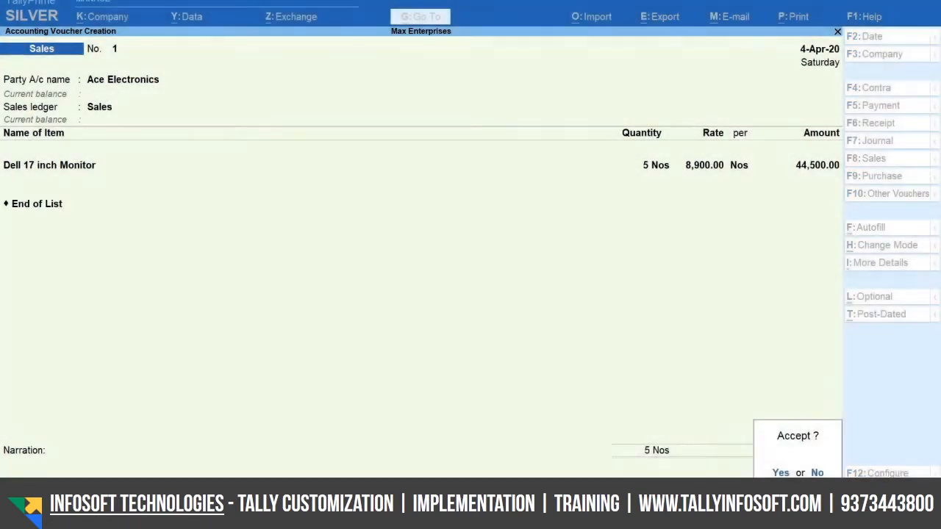
{"action": "key", "text": "y"}
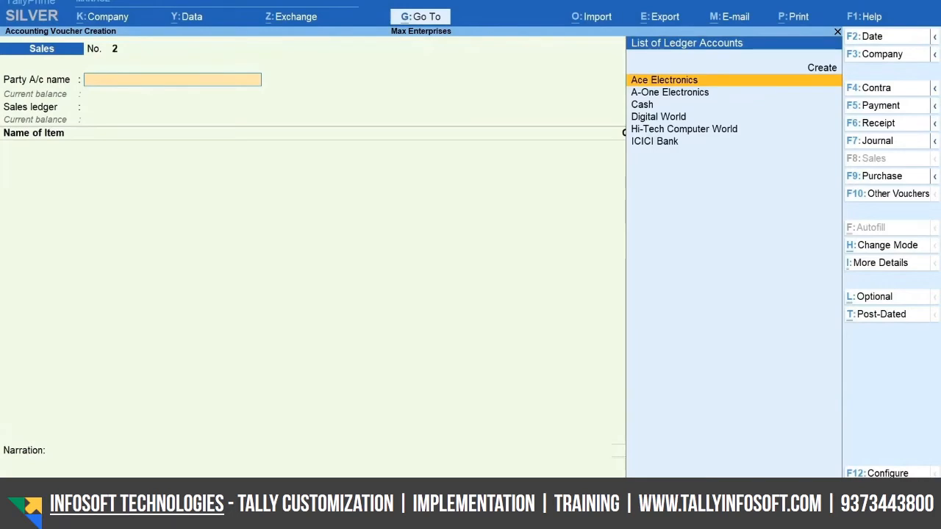
Reopen the saved sales voucher No. 1 and preview its printed invoice
{"action": "key", "text": "Page_Up"}
{"action": "key", "text": "Page_Up"}
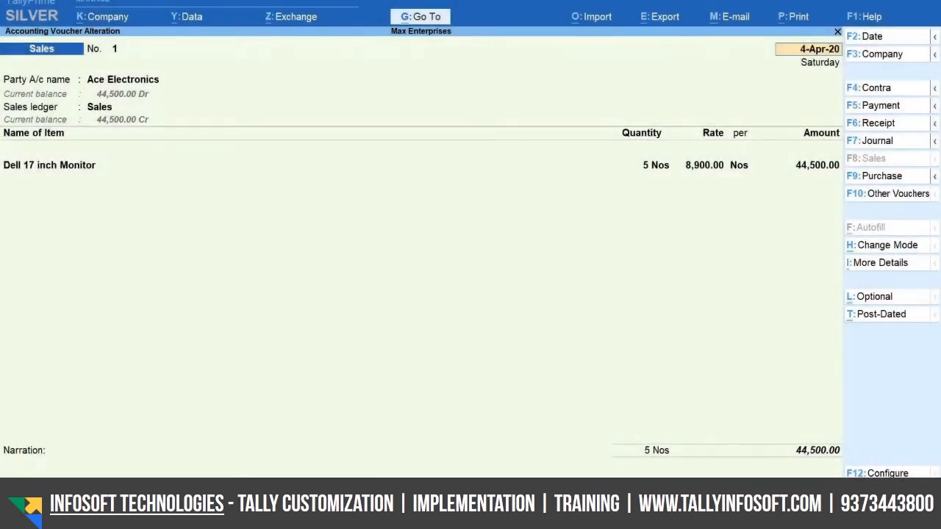
{"action": "key", "text": "alt+p"}
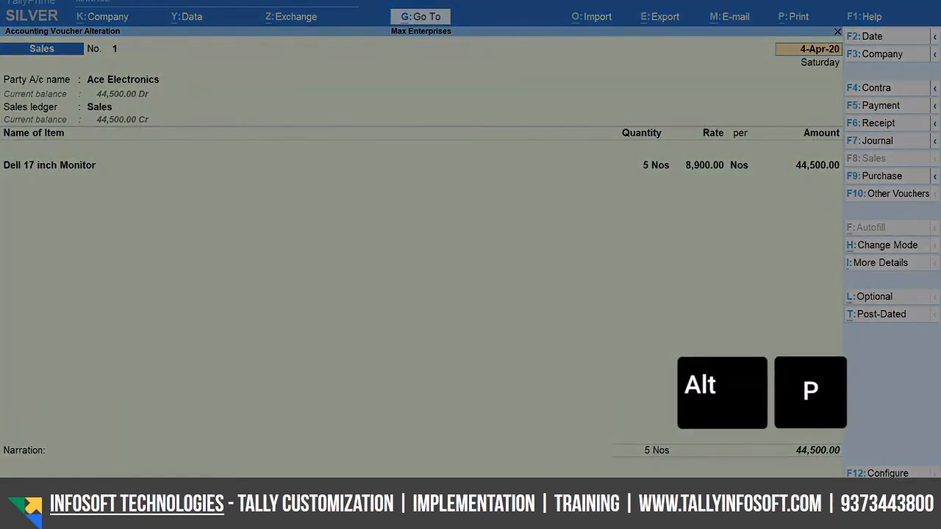
{"action": "key", "text": "Return"}
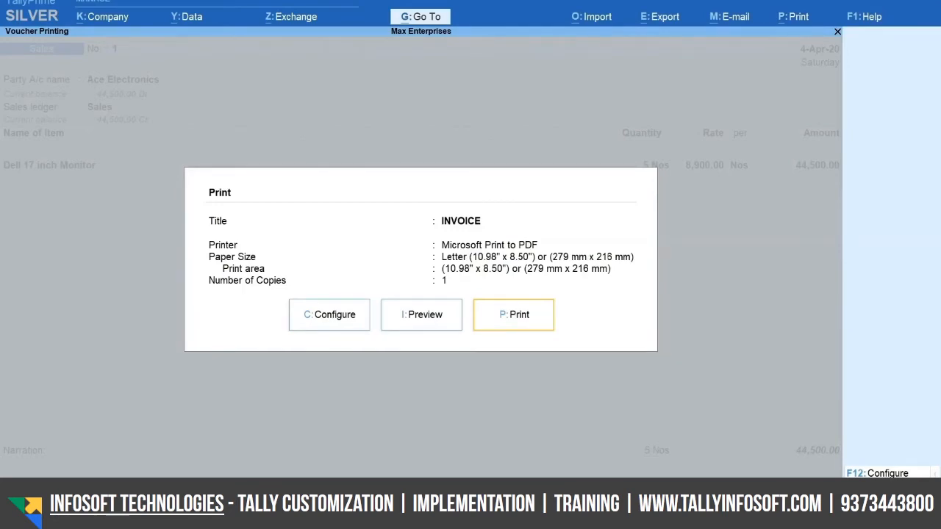
{"action": "key", "text": "i"}
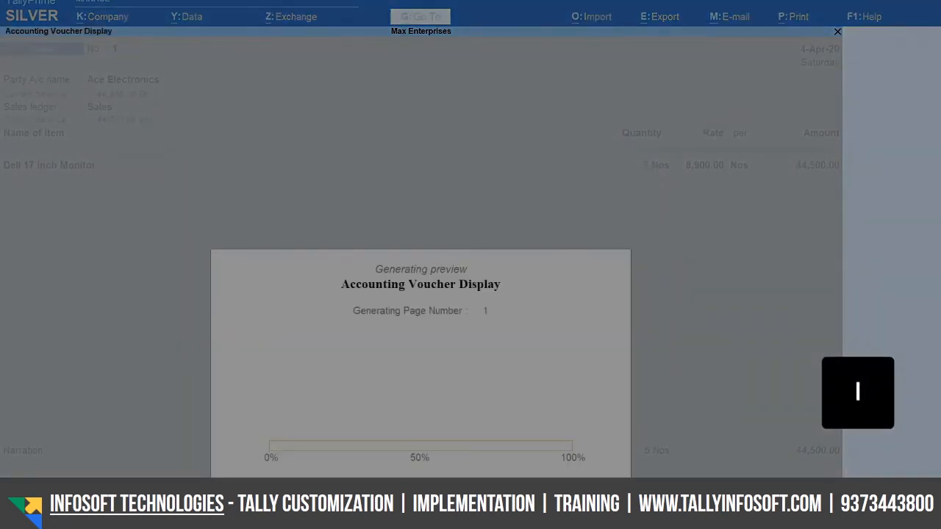
{"action": "key", "text": "F4"}
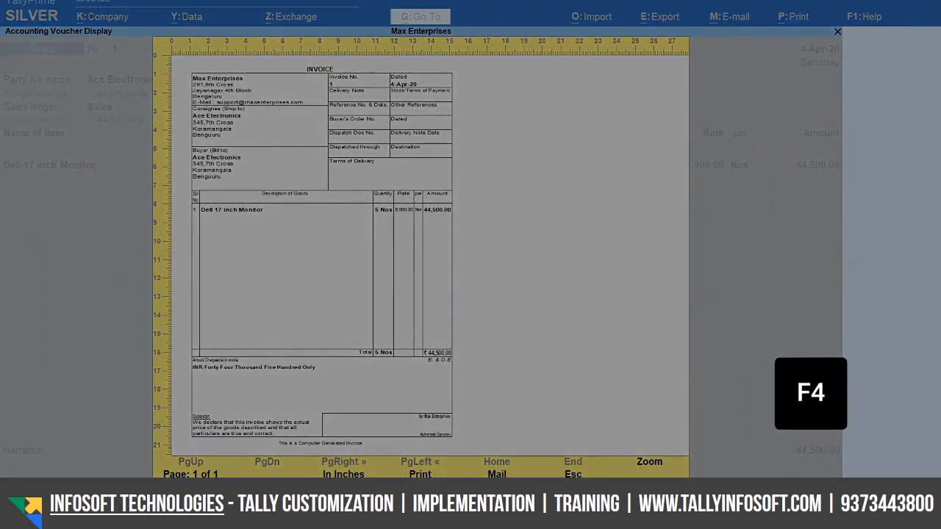
{"action": "key", "text": "Escape"}
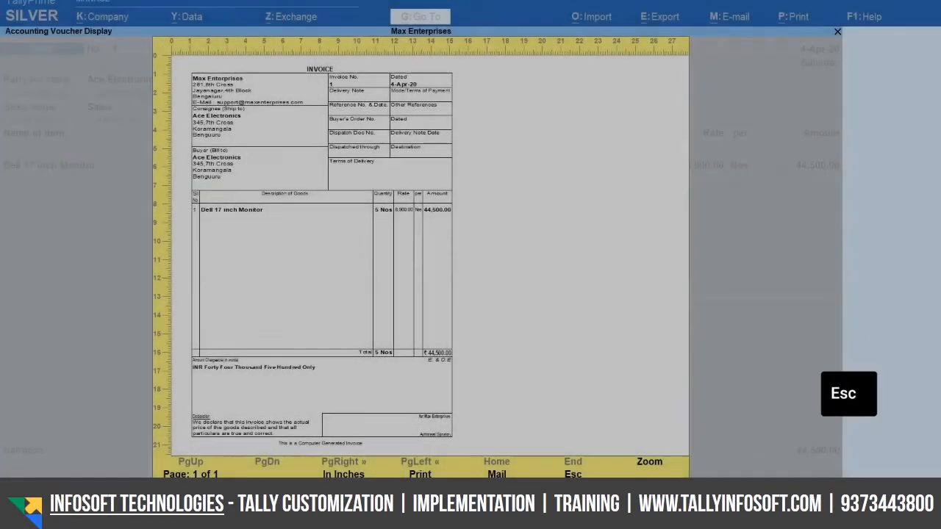
{"action": "key", "text": "Escape"}
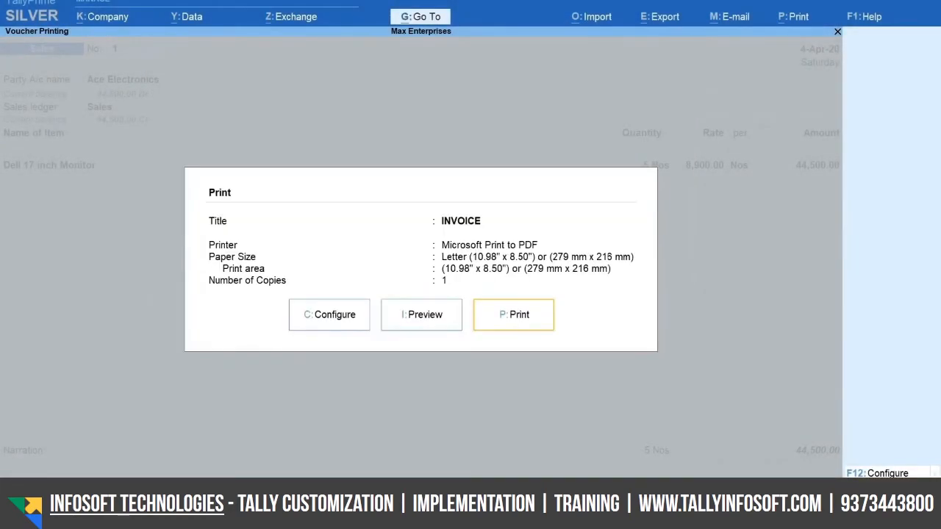
Print the sales invoice with Microsoft Print to PDF and return to the voucher
{"action": "key", "text": "p"}
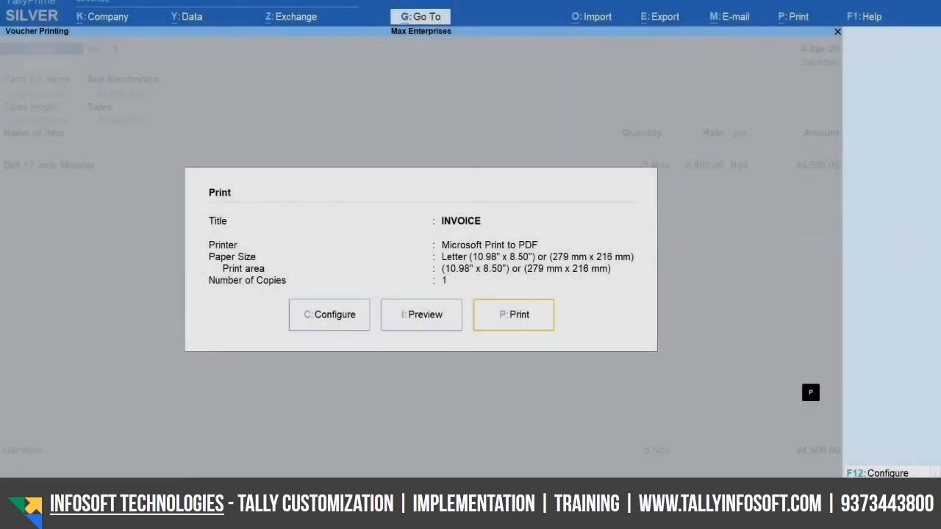
{"action": "key", "text": "Escape"}
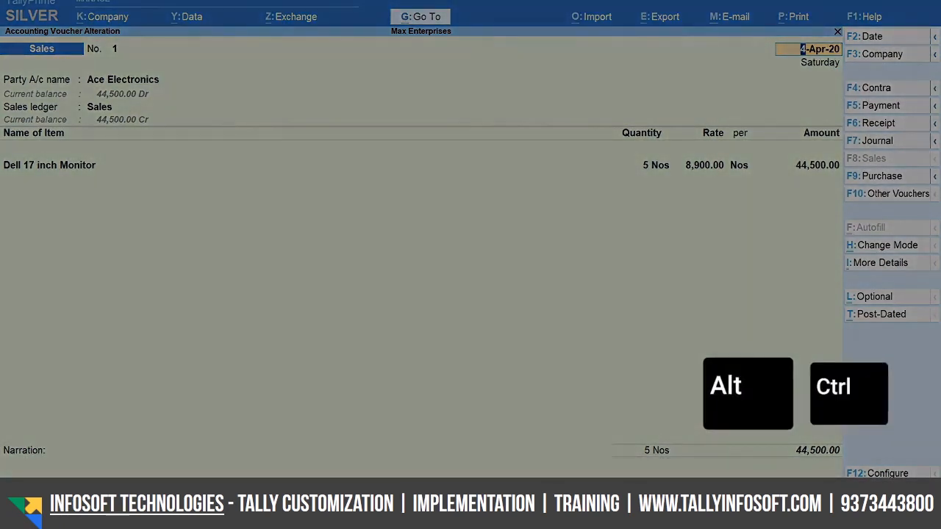
Show the related voucher types grouped under Purchase
{"action": "key", "text": "alt"}
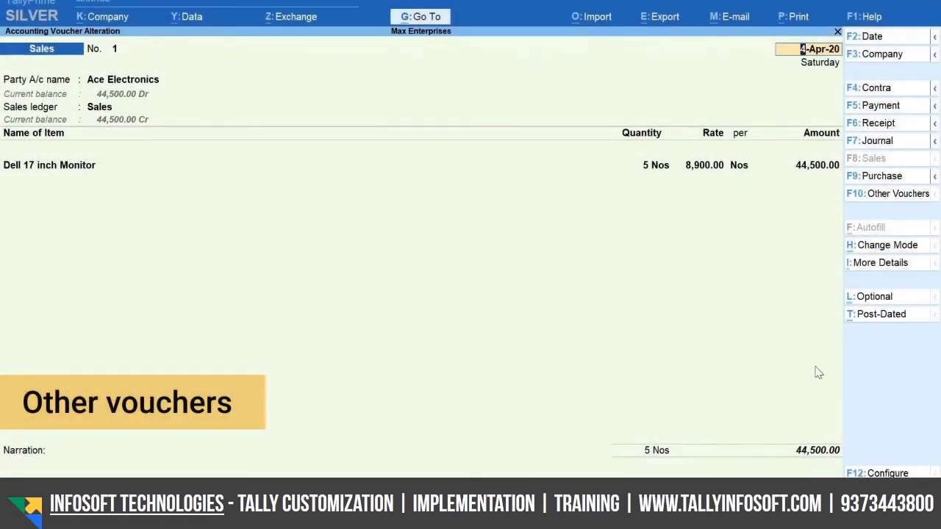
{"action": "left_click", "coordinate": [935, 177]}
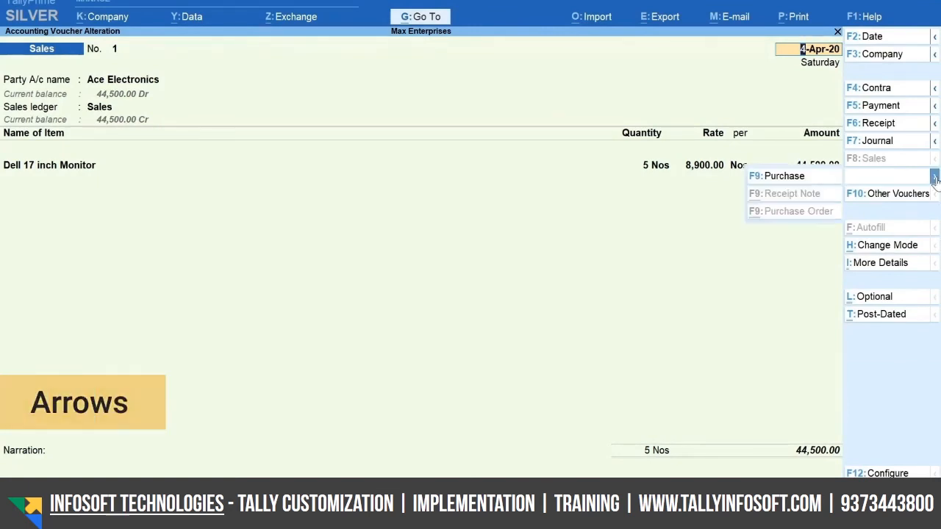